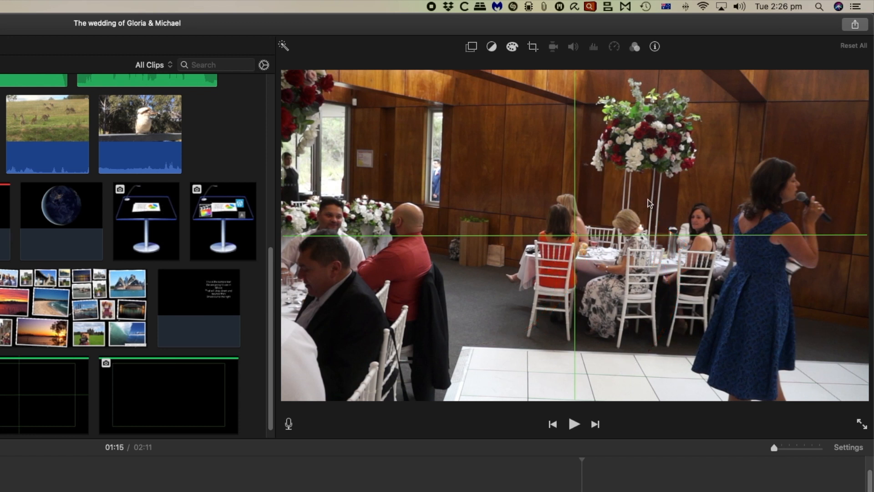
# Step: Set the green crosshair overlay to Picture in Picture and move it lower, over the dining table area
pyautogui.click(471, 47)
pyautogui.click(323, 68)
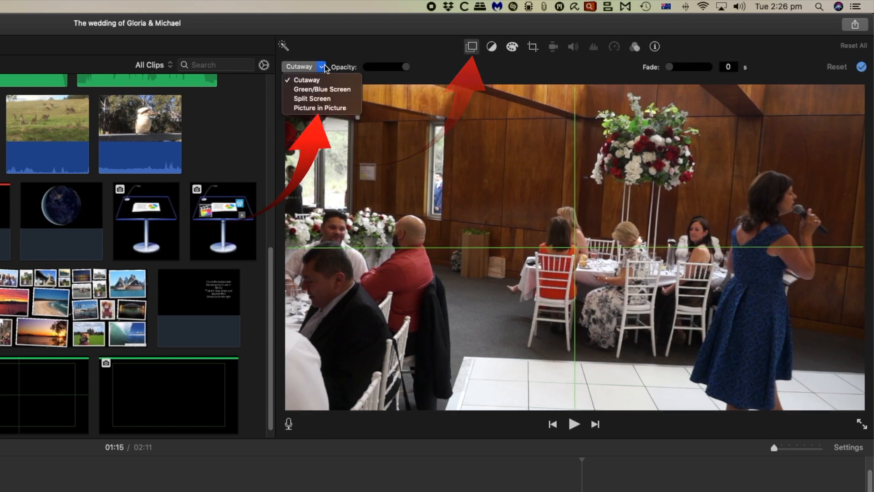
pyautogui.click(319, 109)
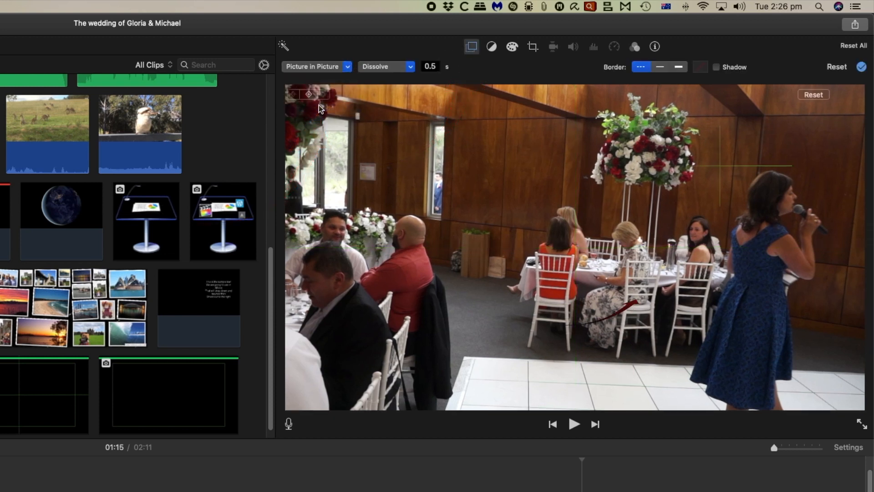
pyautogui.moveTo(734, 184)
pyautogui.mouseDown()
pyautogui.moveTo(670, 242)
pyautogui.moveTo(703, 272)
pyautogui.moveTo(744, 365)
pyautogui.moveTo(750, 330)
pyautogui.moveTo(714, 298)
pyautogui.moveTo(670, 285)
pyautogui.moveTo(719, 291)
pyautogui.mouseUp()
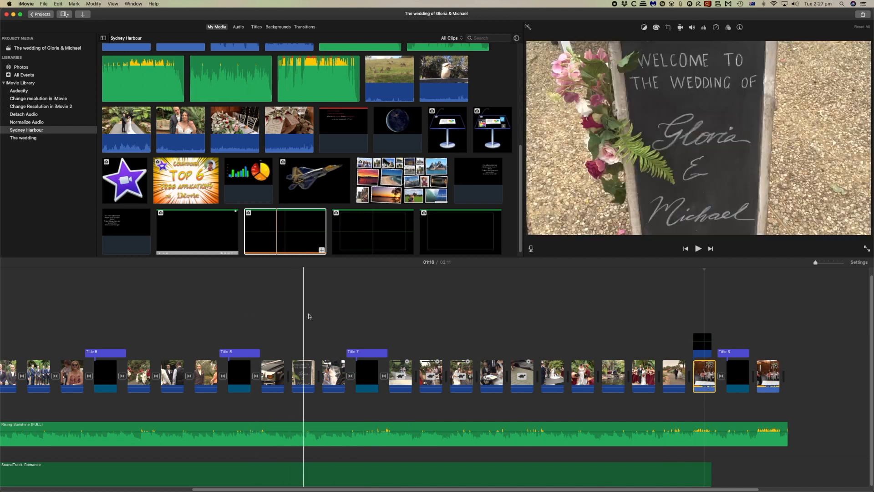
# Step: Copy the reception speech clip beneath the crosshair overlay and return to the projects overview
pyautogui.click(706, 377)
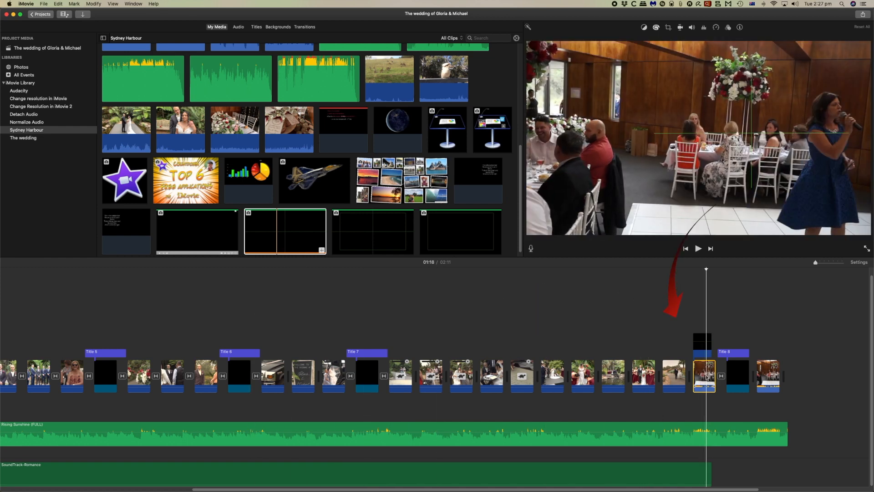
pyautogui.press('super+c')
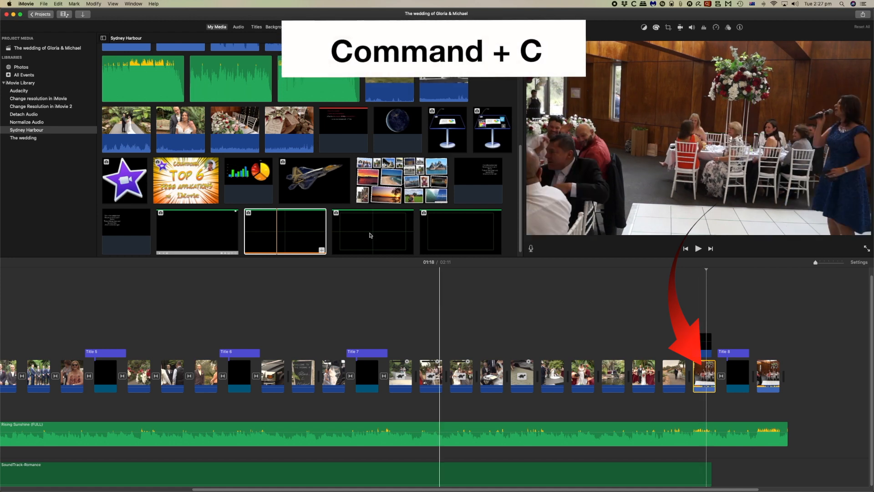
pyautogui.click(40, 14)
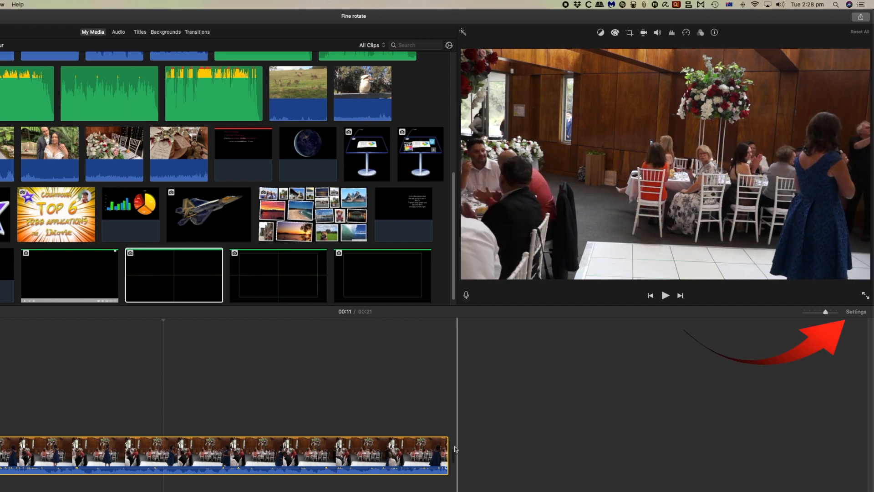
# Step: Check the resolution in the Fine rotate project's settings and export the project as a file at 4K
pyautogui.click(857, 314)
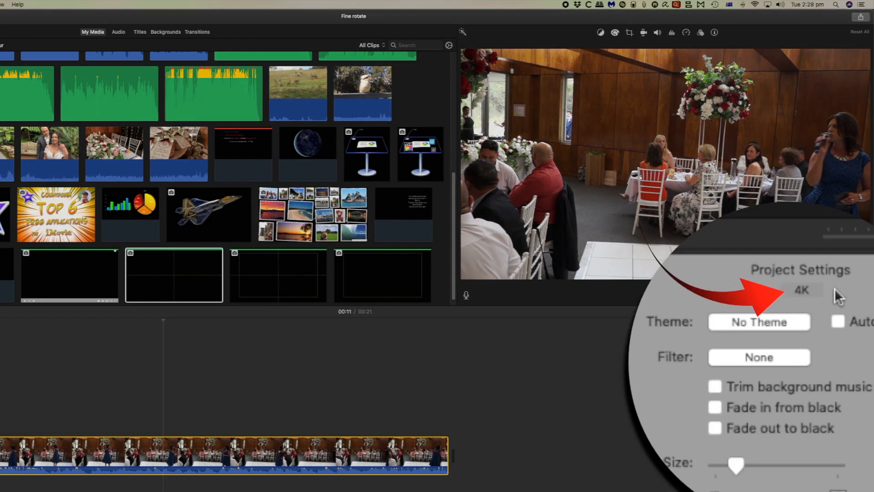
pyautogui.click(644, 336)
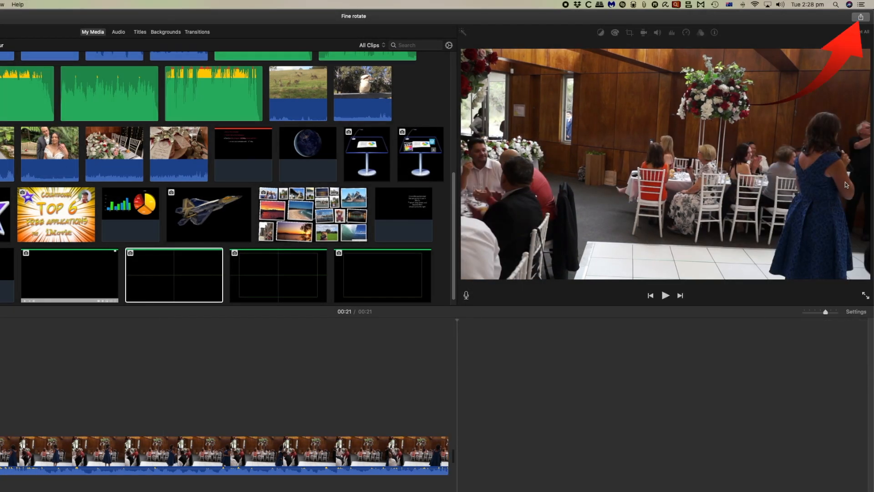
pyautogui.click(861, 19)
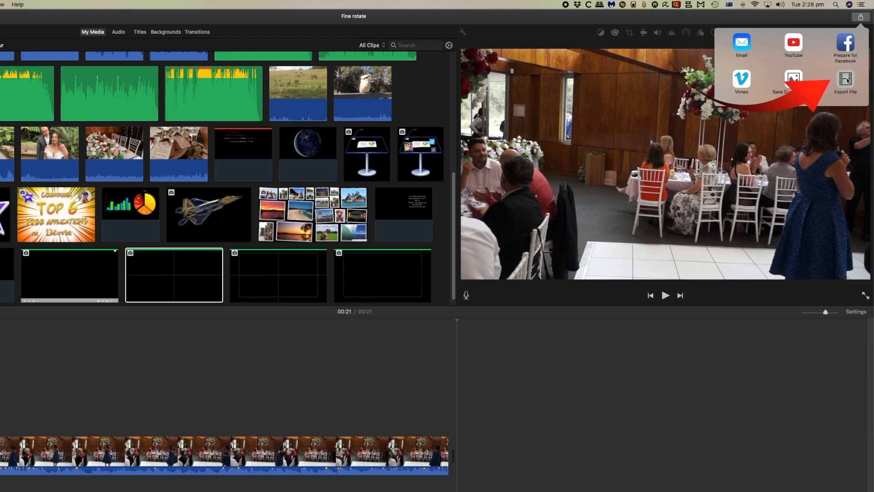
pyautogui.click(846, 80)
pyautogui.click(399, 175)
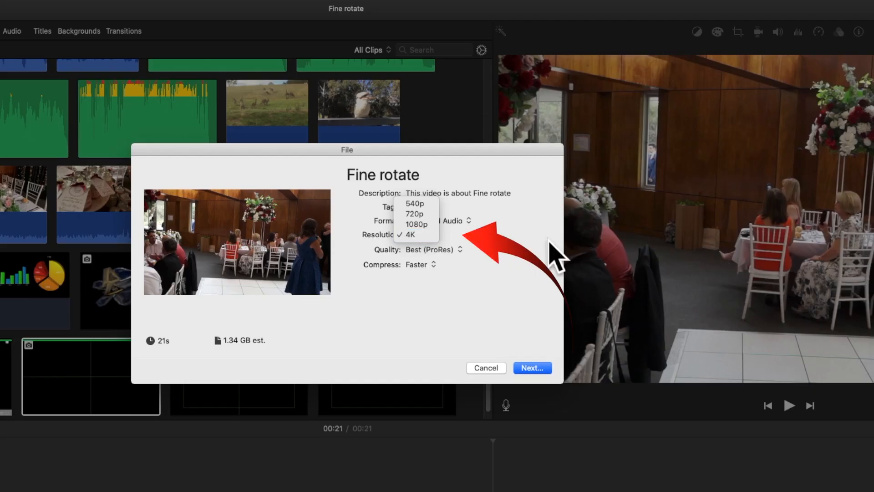
pyautogui.click(422, 235)
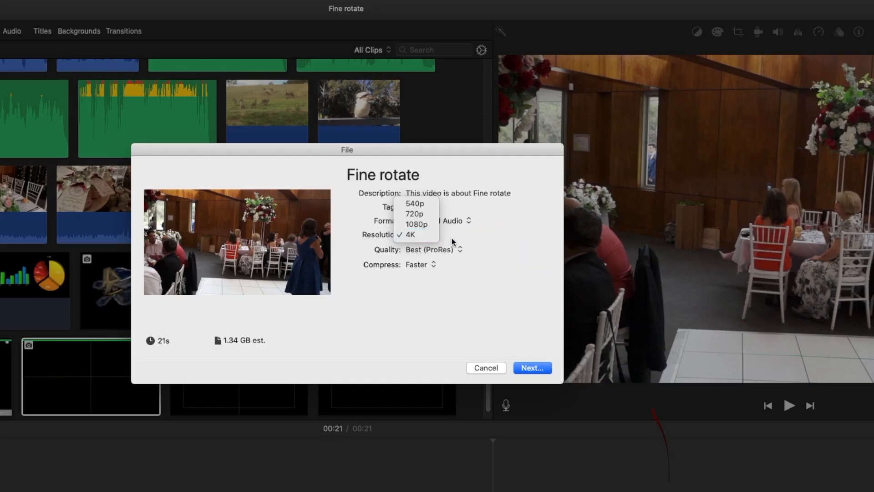
pyautogui.click(532, 368)
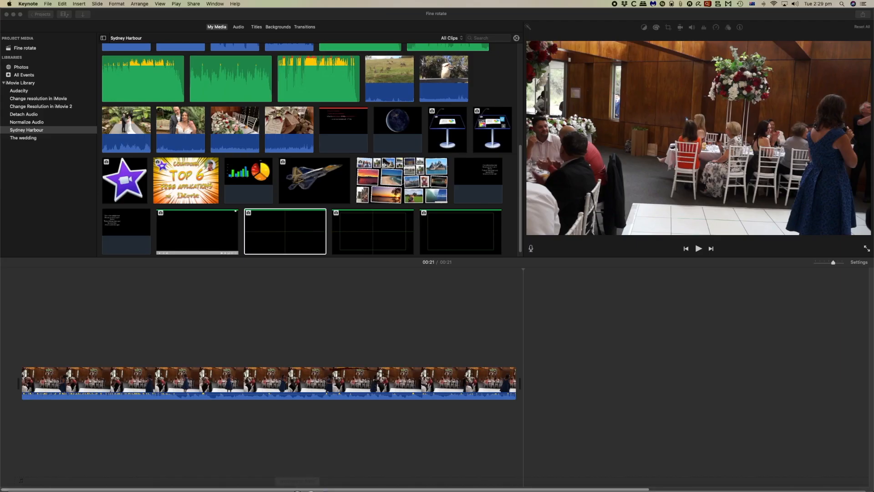
# Step: Switch to Keynote and create a new presentation from the blank Untitled 3 theme
pyautogui.moveTo(297, 489)
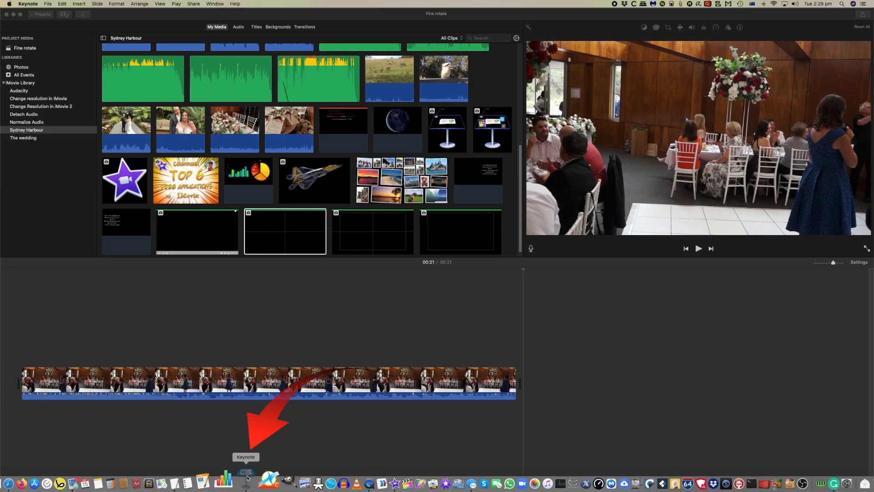
pyautogui.click(47, 3)
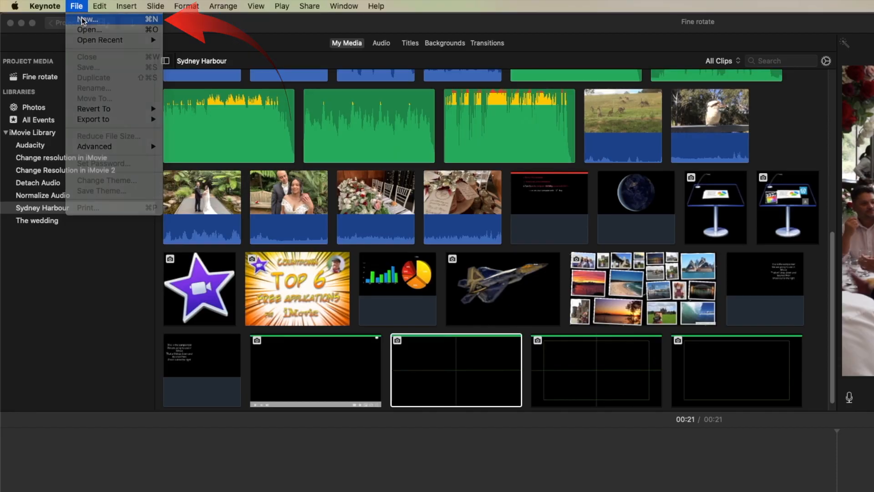
pyautogui.click(81, 21)
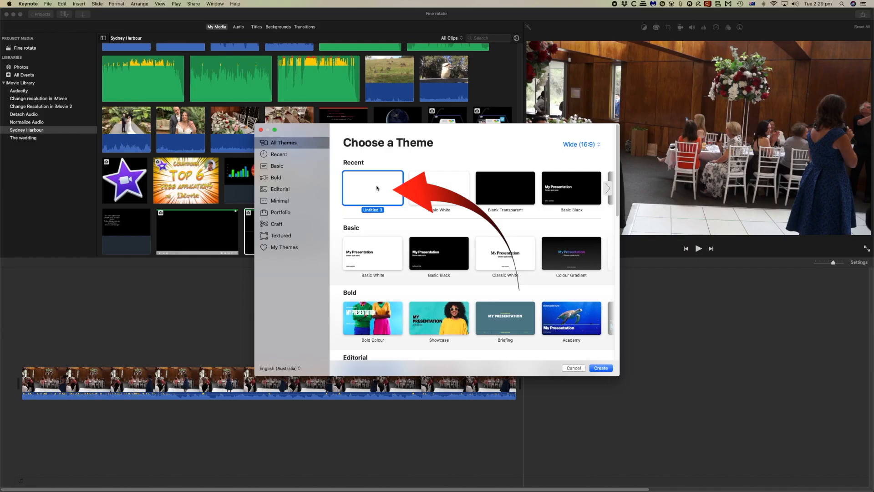
pyautogui.doubleClick(376, 187)
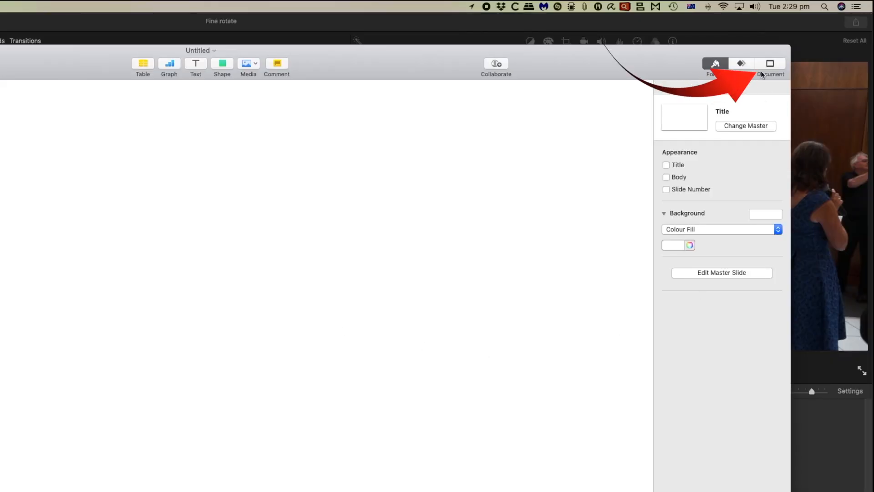
# Step: Check the presentation's slide size and insert the exported speech video onto the slide from a file
pyautogui.click(770, 62)
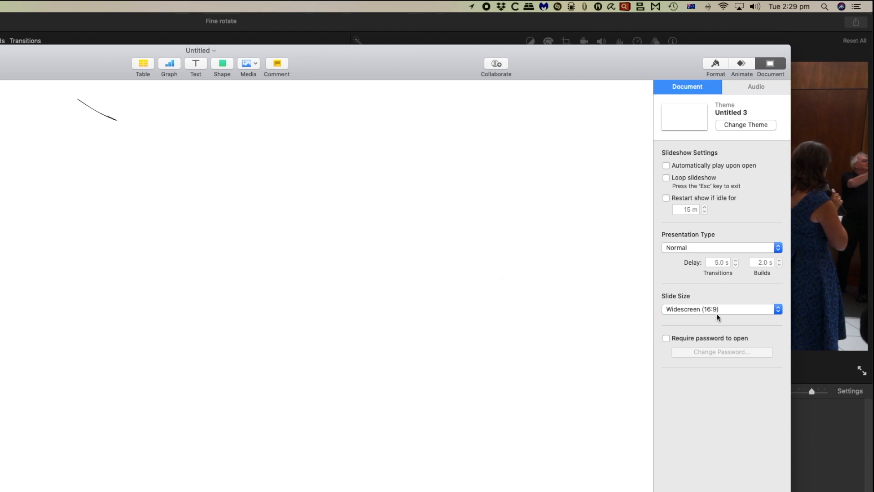
pyautogui.click(247, 63)
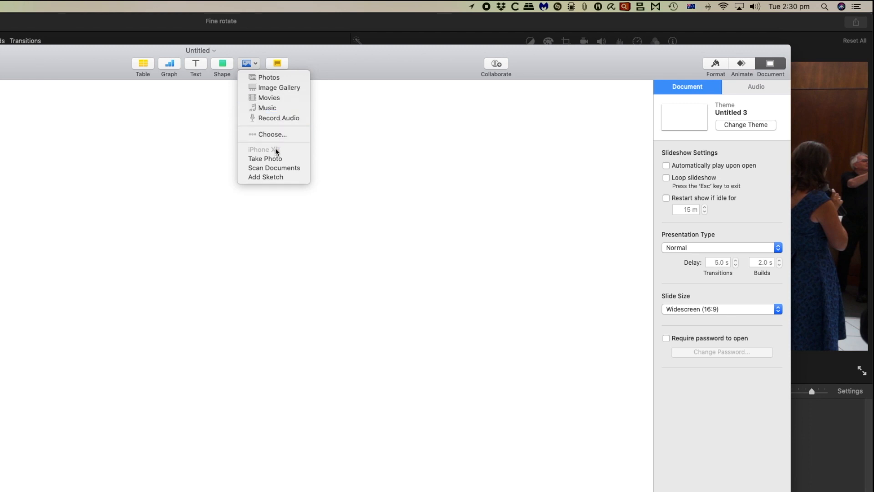
pyautogui.click(274, 132)
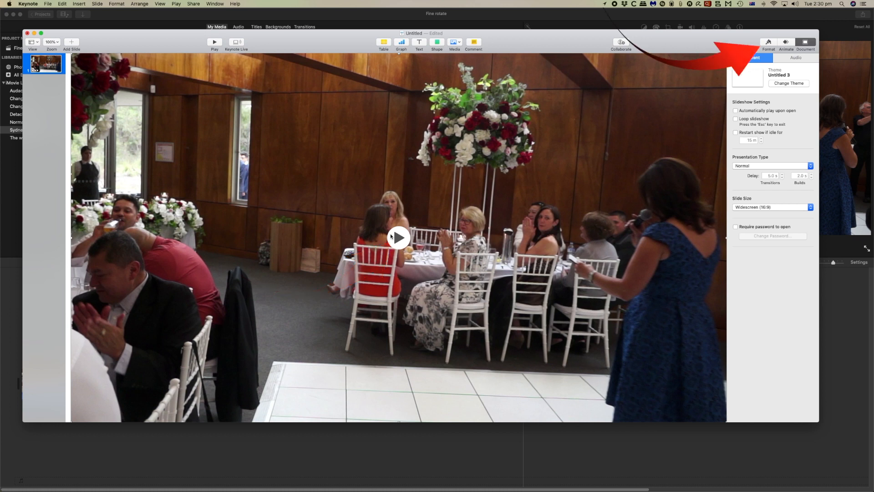
# Step: Rotate the video on the slide to about 2.2°
pyautogui.click(769, 42)
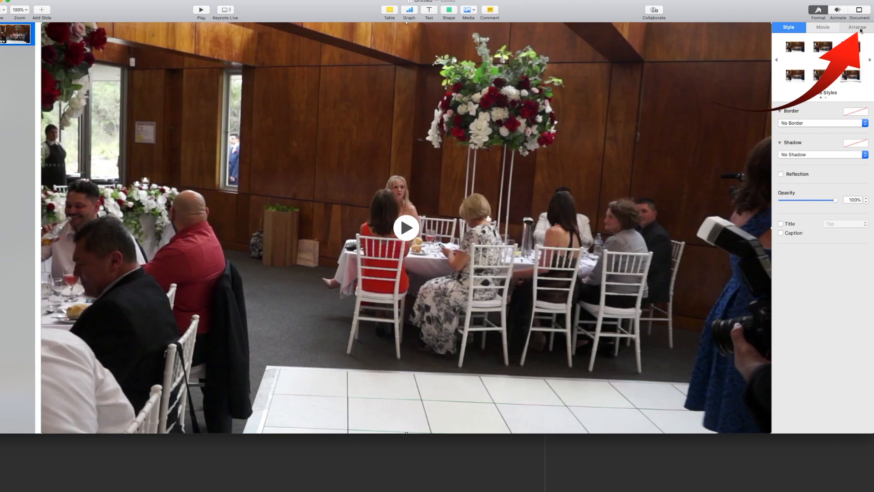
pyautogui.click(858, 29)
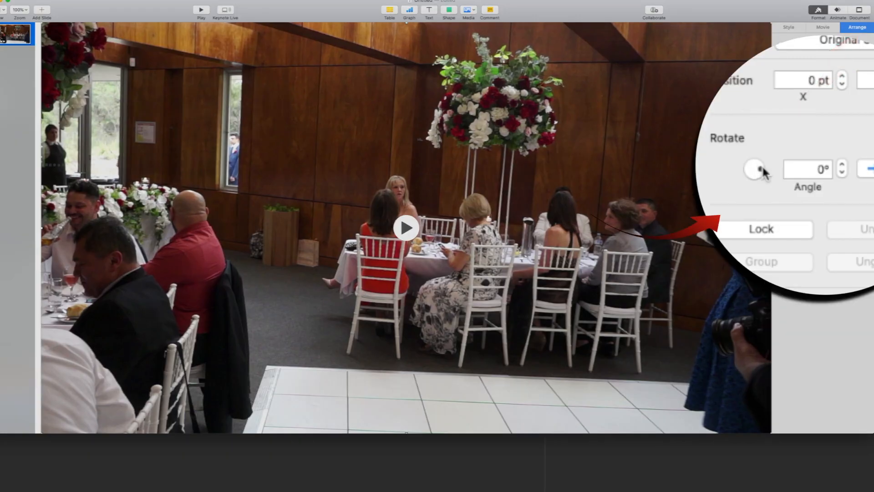
pyautogui.moveTo(760, 173); pyautogui.dragTo(805, 169)
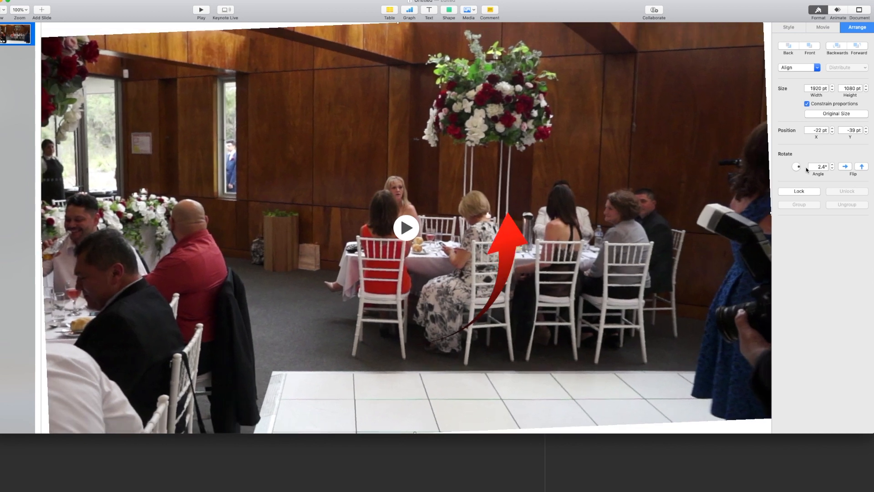
# Step: Add a vertical line in the blue 2 pt style and place it beside the flower stand's poles
pyautogui.click(450, 12)
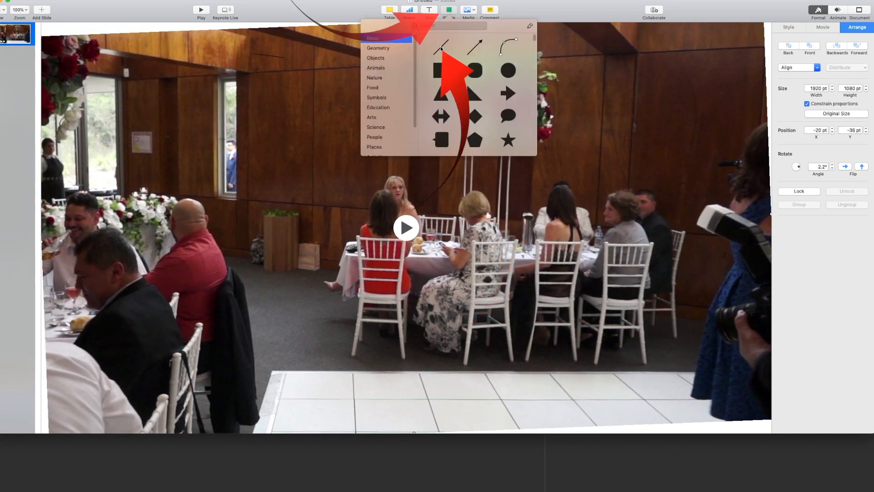
pyautogui.click(438, 43)
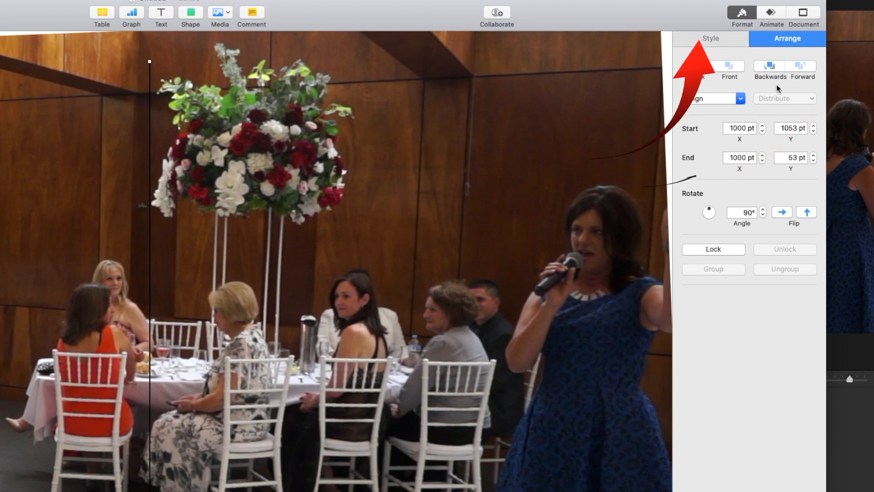
pyautogui.click(711, 38)
pyautogui.click(734, 71)
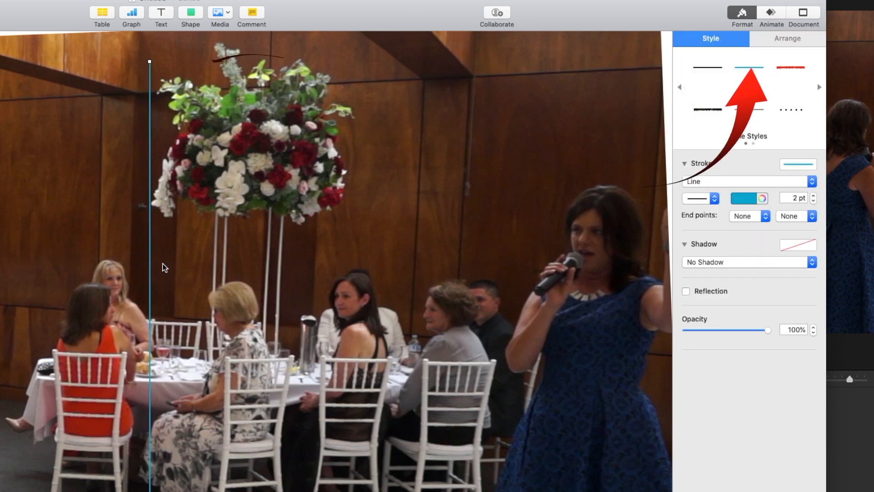
pyautogui.moveTo(150, 263); pyautogui.dragTo(287, 278)
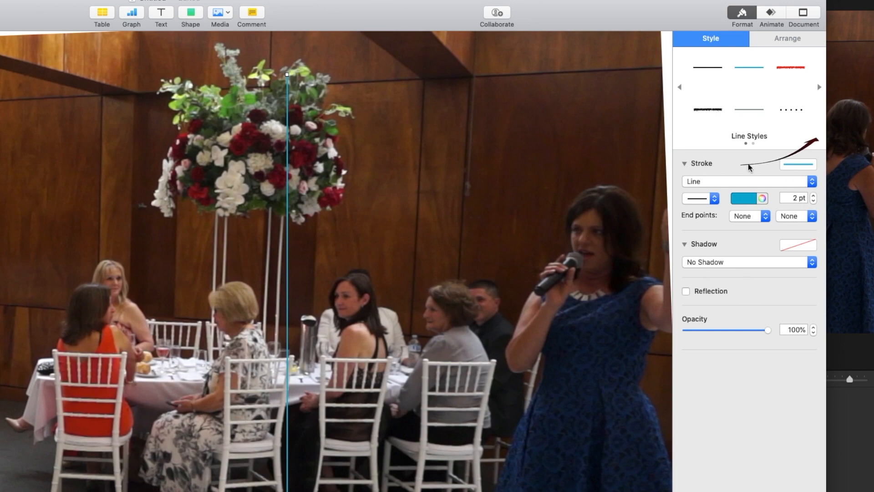
# Step: Rotate the video further, to an angle of 4.1°, using the vertical line as reference
pyautogui.click(785, 38)
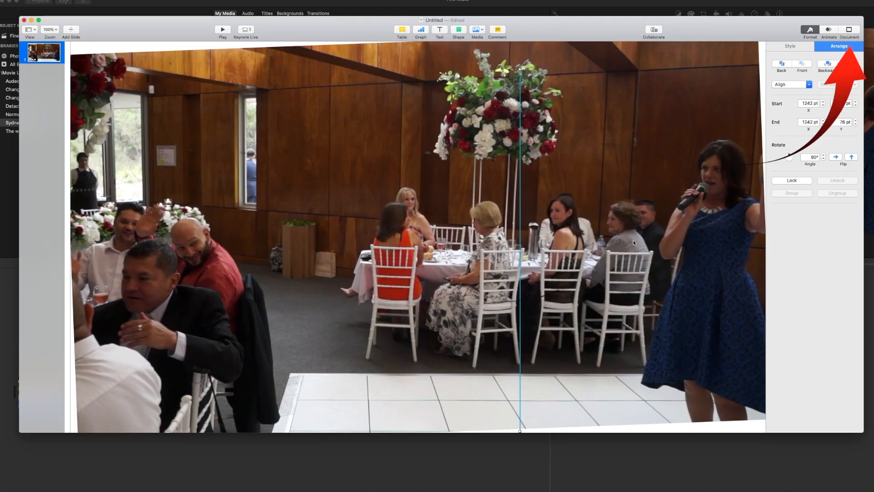
pyautogui.click(632, 241)
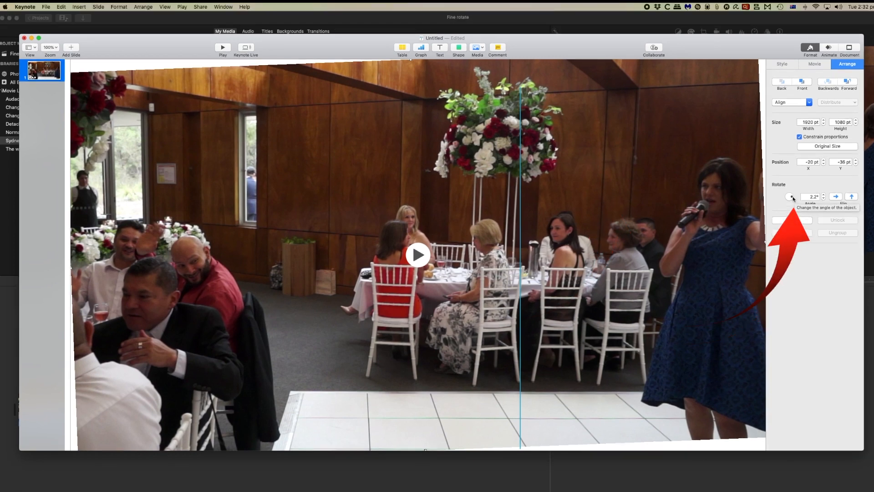
pyautogui.moveTo(793, 199); pyautogui.dragTo(805, 197)
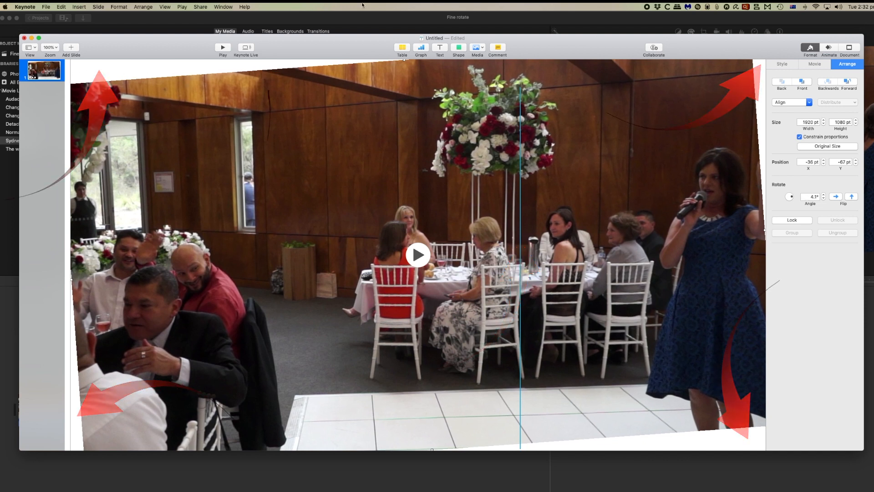
# Step: Zoom the slide out to 75% and enlarge the rotated video to cover the white corners
pyautogui.click(165, 7)
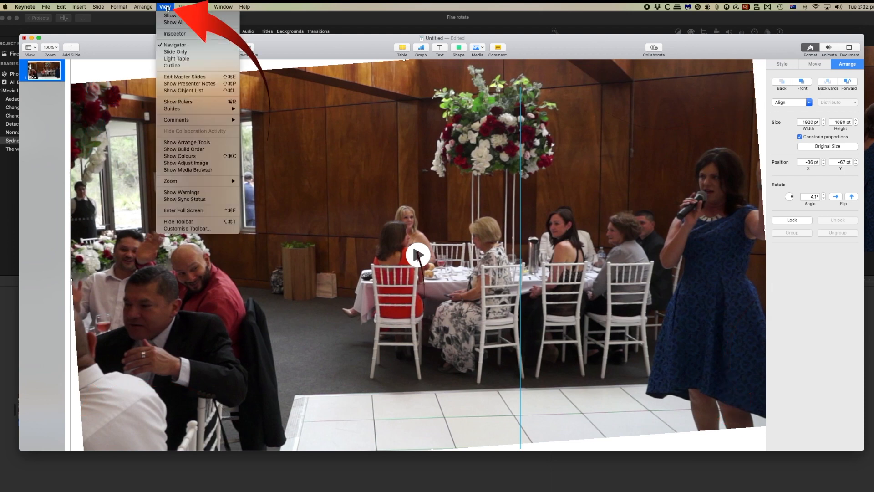
pyautogui.moveTo(219, 183)
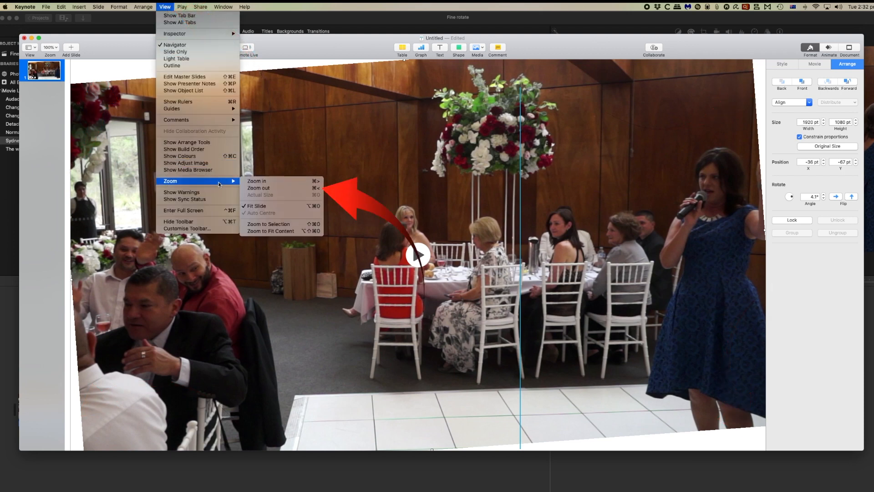
pyautogui.click(257, 187)
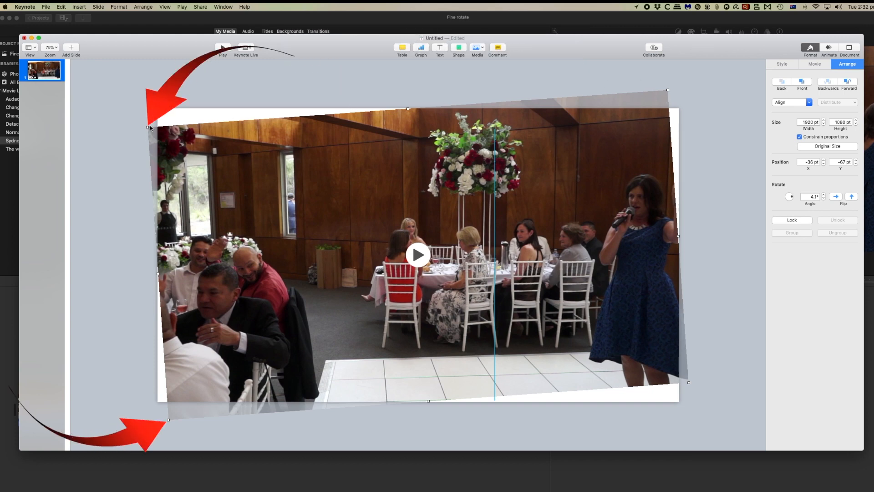
pyautogui.moveTo(150, 128)
pyautogui.mouseDown()
pyautogui.moveTo(142, 106)
pyautogui.moveTo(118, 88)
pyautogui.mouseUp()
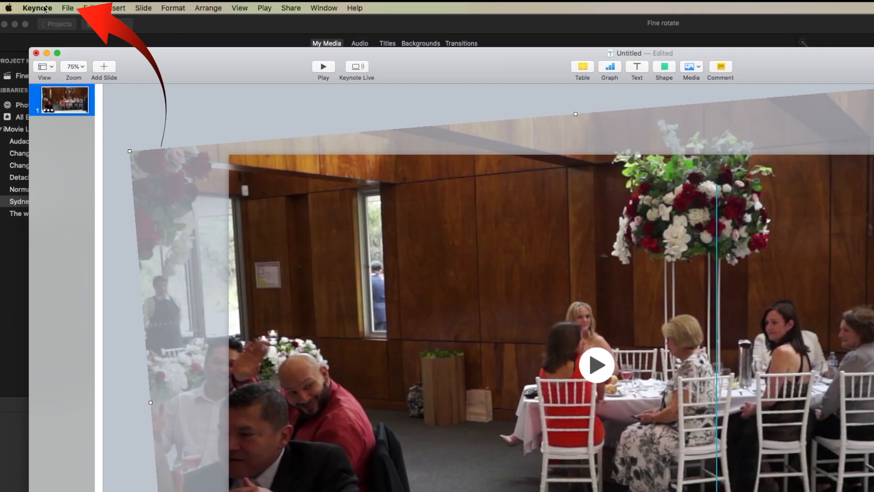
# Step: Export the presentation as a self-playing movie at a custom 1920 x 1080 resolution with Apple ProRes 4444 compression
pyautogui.click(68, 8)
pyautogui.moveTo(111, 116)
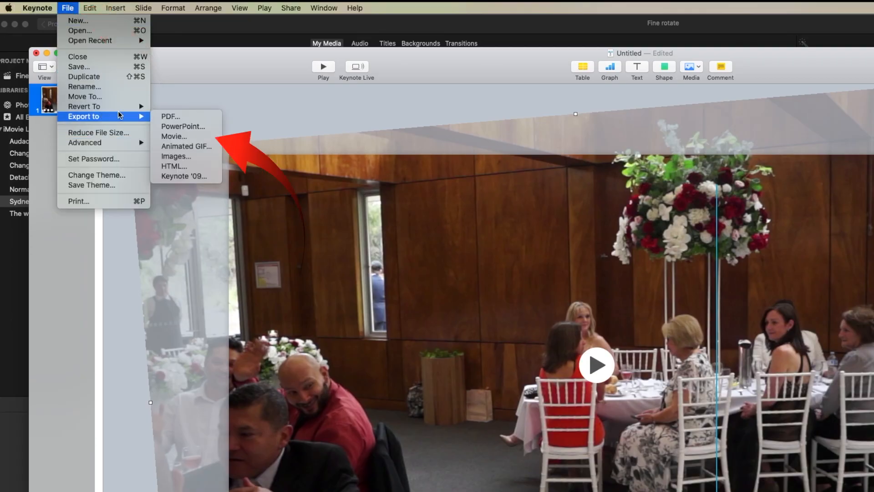
pyautogui.click(190, 136)
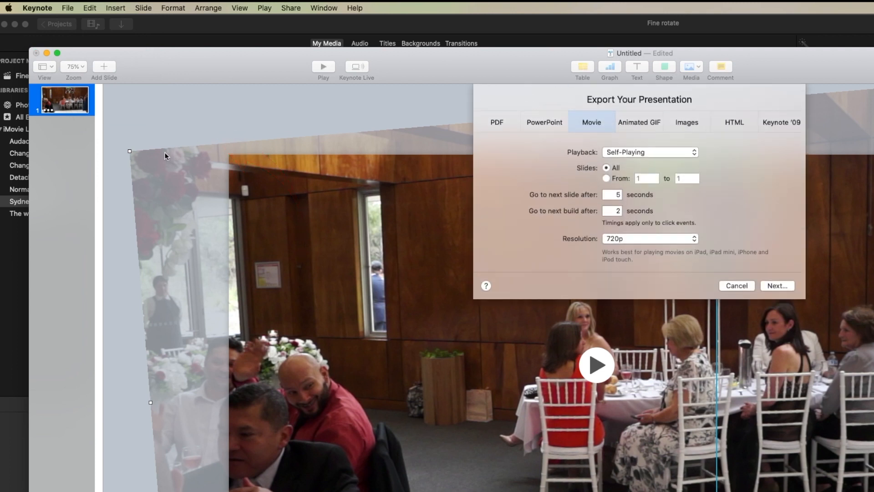
pyautogui.click(631, 241)
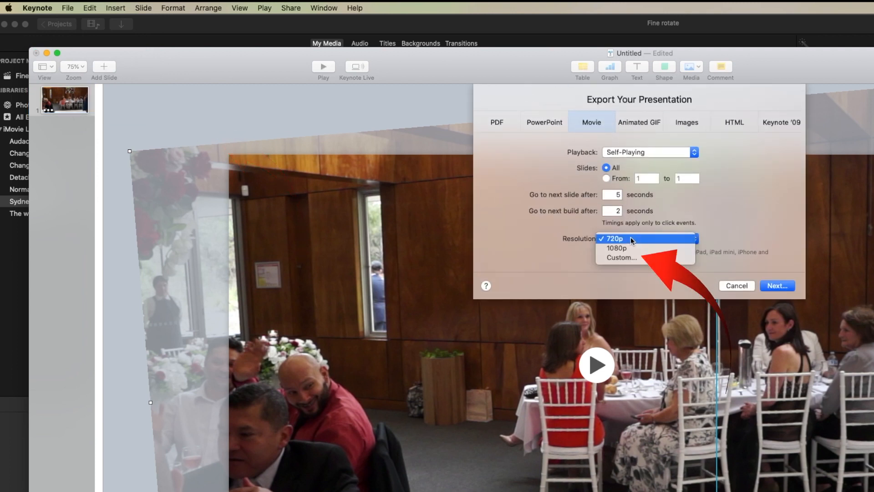
pyautogui.click(630, 258)
pyautogui.write('1920')
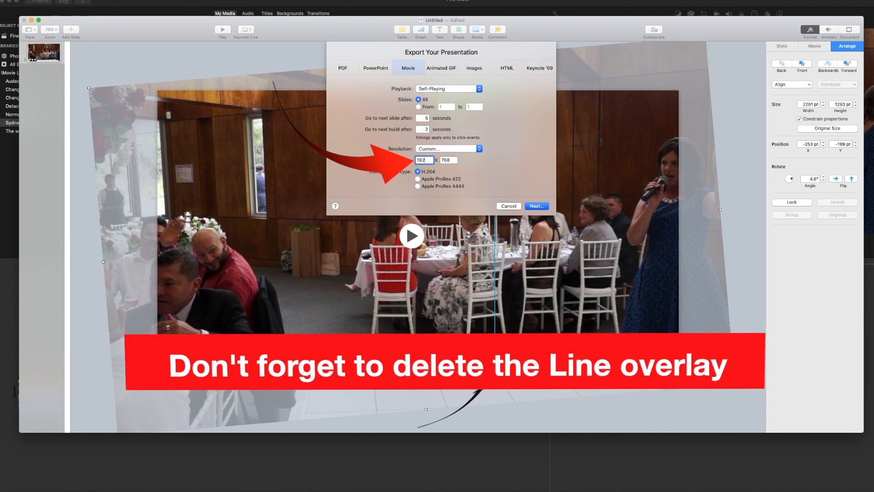
pyautogui.press('Tab')
pyautogui.write('1080')
pyautogui.click(418, 186)
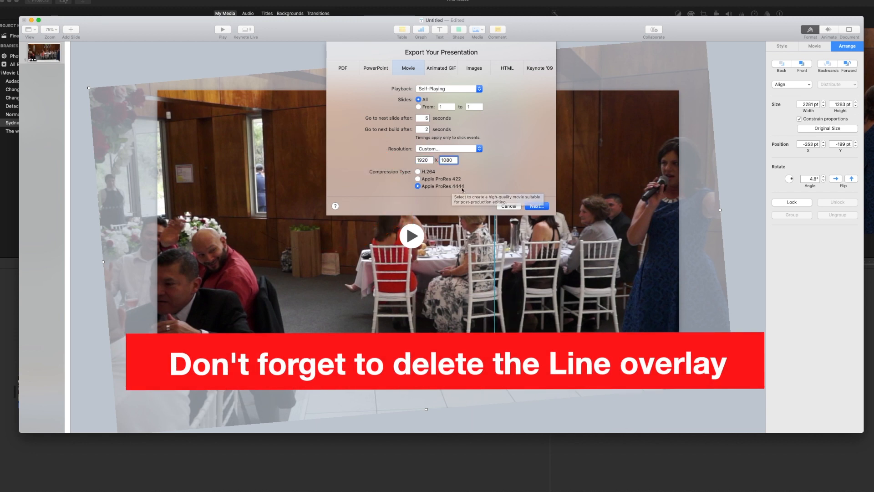
pyautogui.click(535, 206)
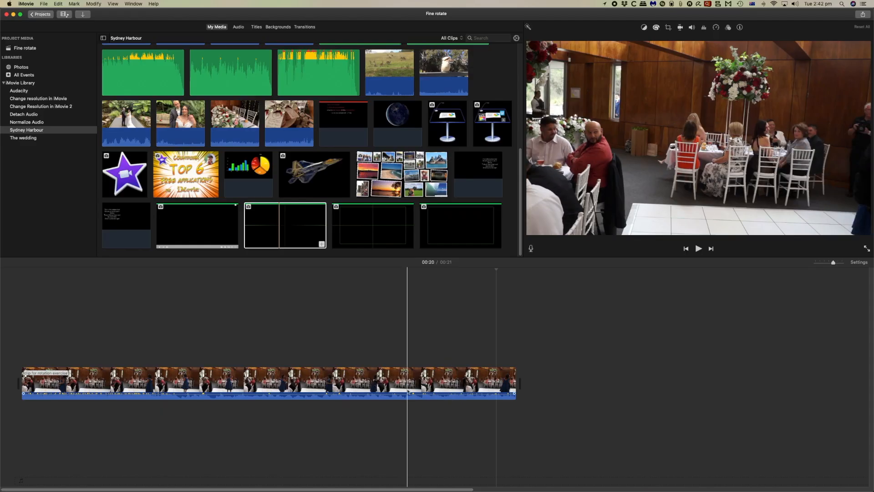
# Step: Switch to Finder and add the "fixed rotate" movie to the iMovie timeline after the original clip
pyautogui.moveTo(75, 484)
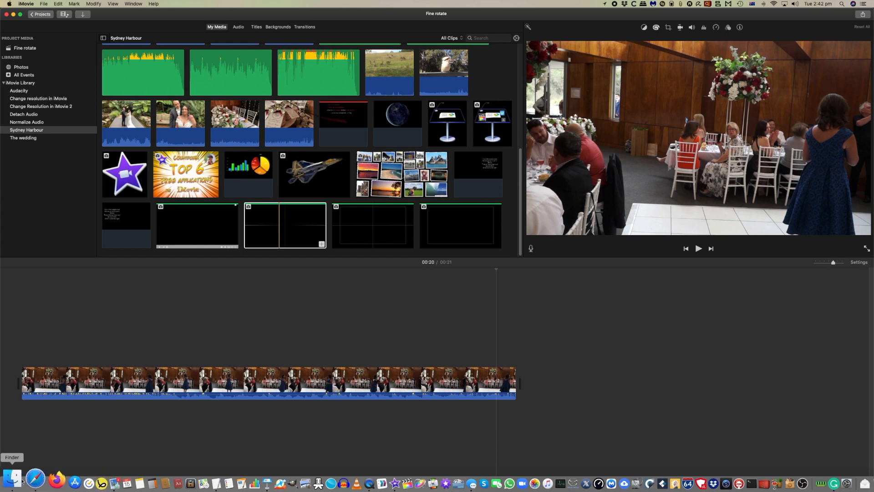
pyautogui.click(9, 478)
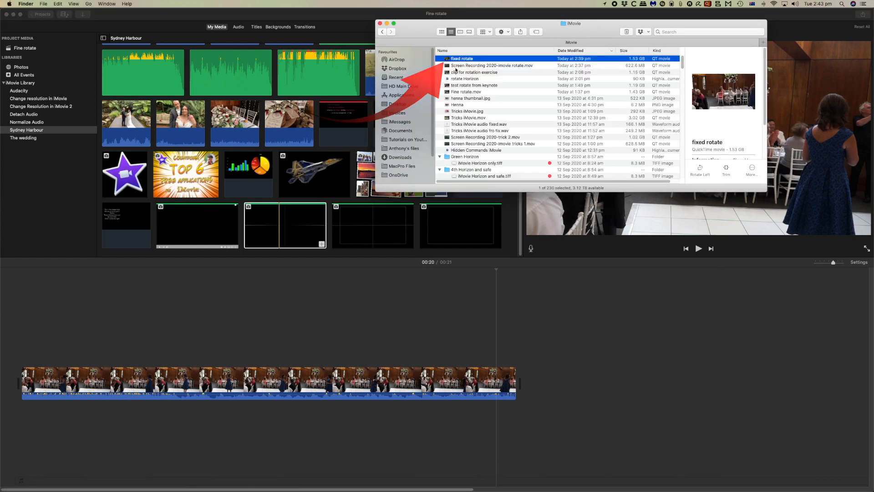
pyautogui.moveTo(460, 58); pyautogui.dragTo(537, 356)
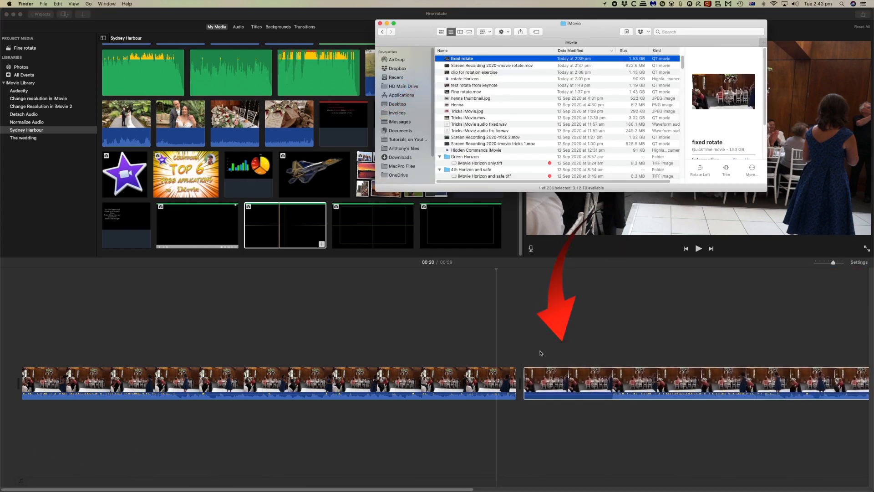
pyautogui.click(421, 259)
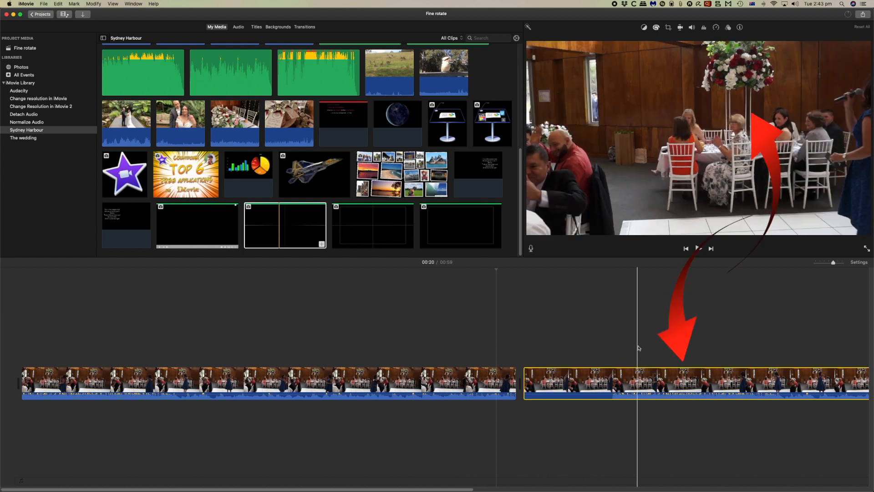
# Step: Overlay the "iMovie Horizon only" crosshair clip on the straightened clip, and move it over the end of the original clip for comparison
pyautogui.click(663, 328)
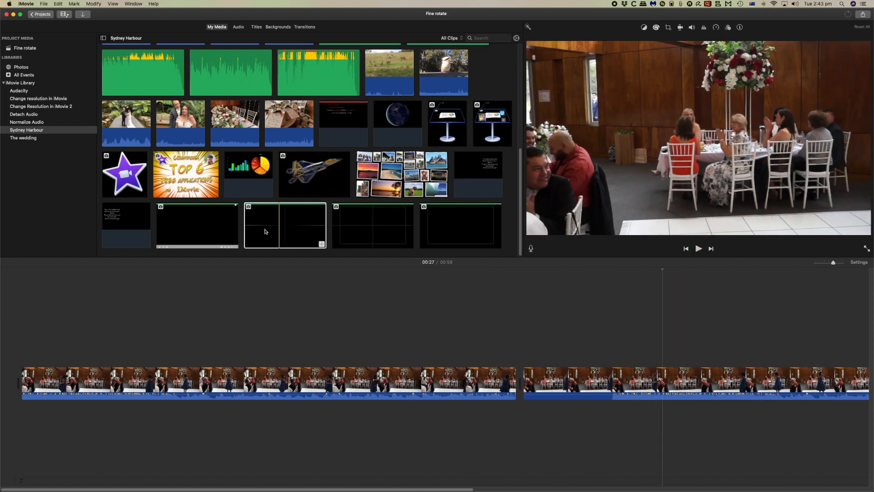
pyautogui.click(270, 222)
pyautogui.moveTo(484, 267); pyautogui.dragTo(636, 321)
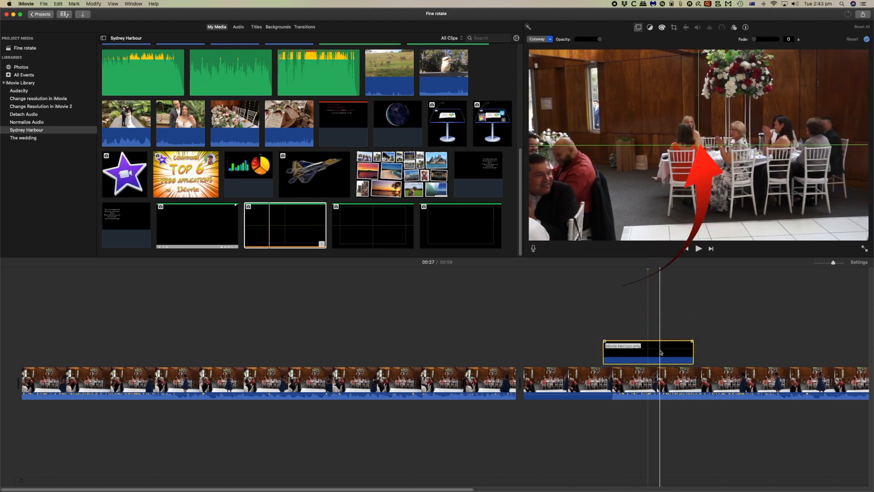
pyautogui.moveTo(661, 351); pyautogui.dragTo(484, 350)
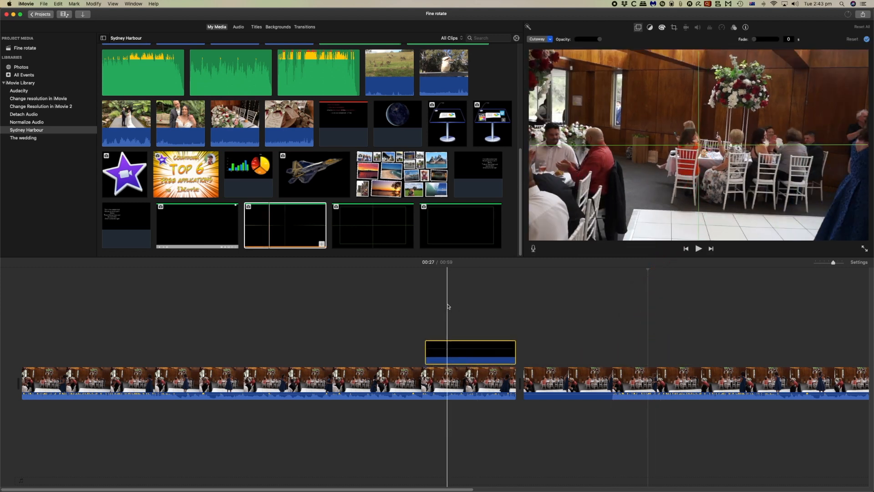